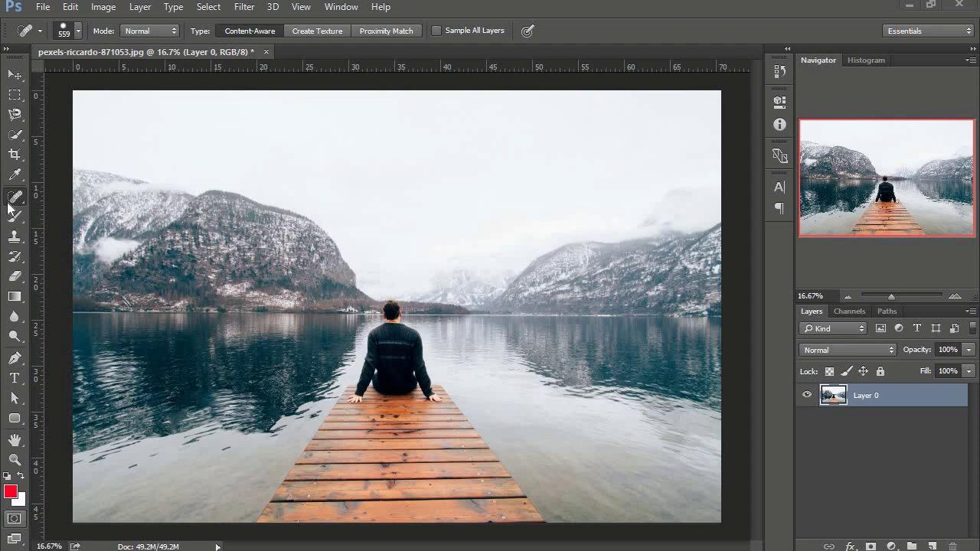
# Keep the Spot Healing Brush Tool active and undo the previous heal on the left water.
pyautogui.rightClick(23, 205)
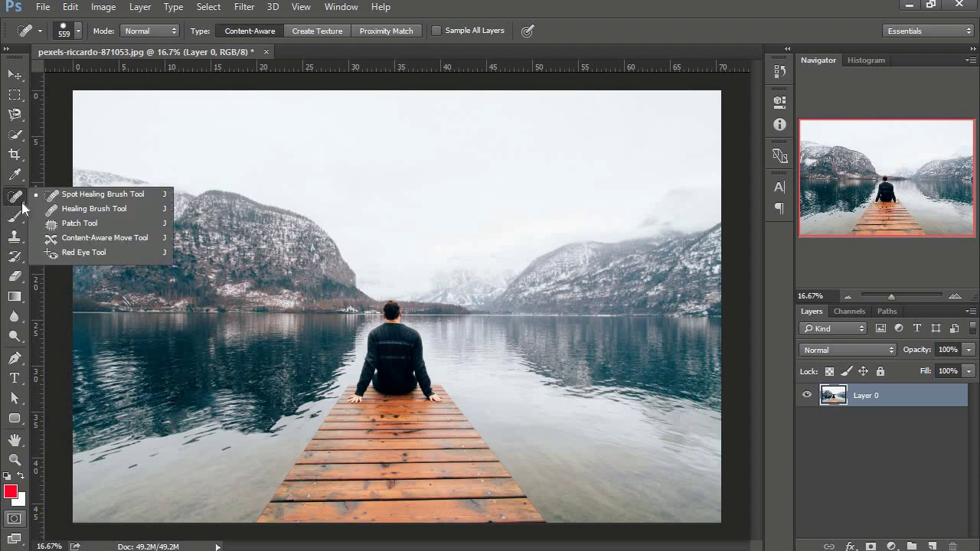
pyautogui.click(110, 197)
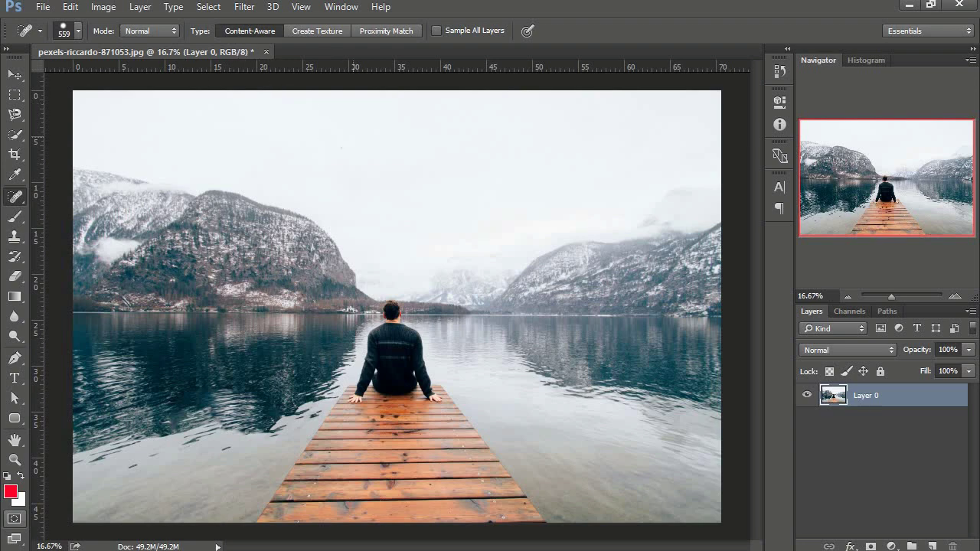
pyautogui.hotkey('ctrl', 'z')
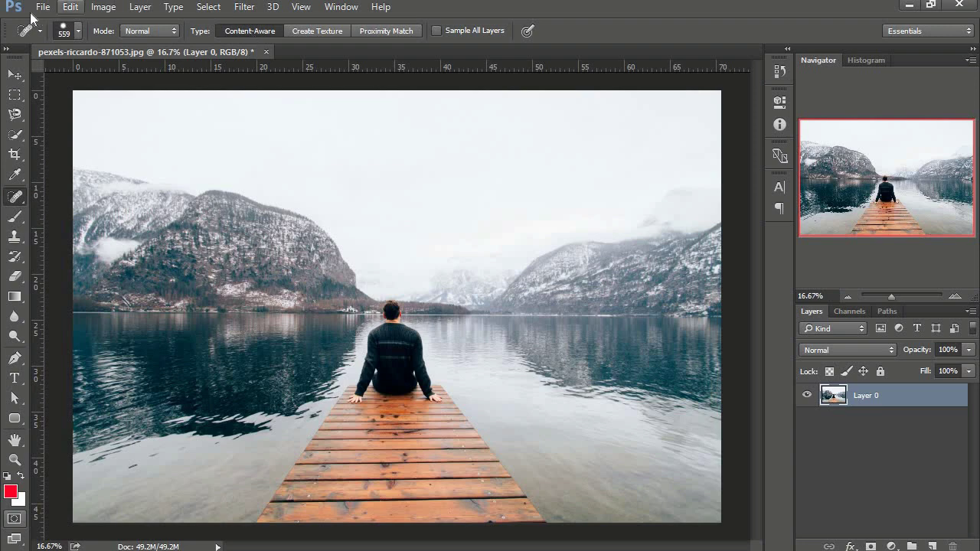
pyautogui.click(77, 31)
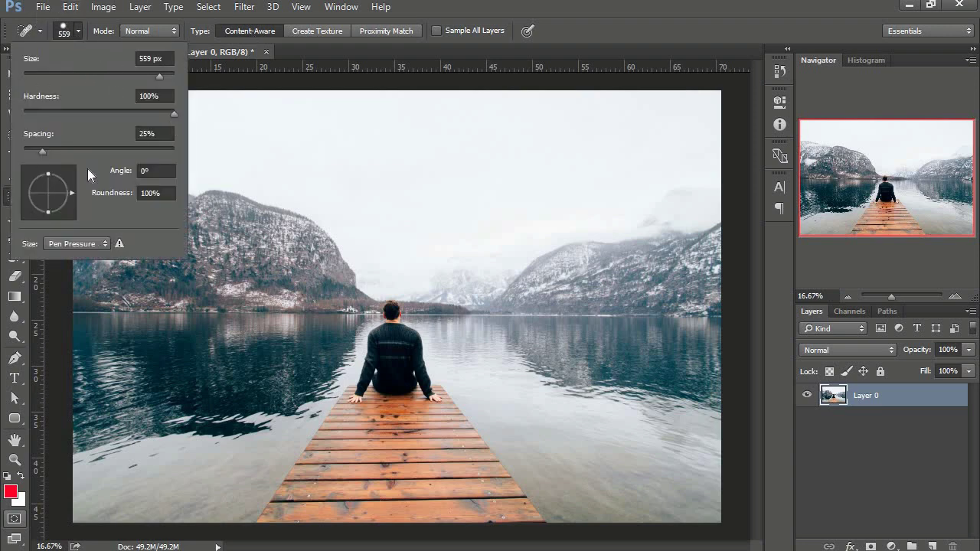
pyautogui.click(69, 32)
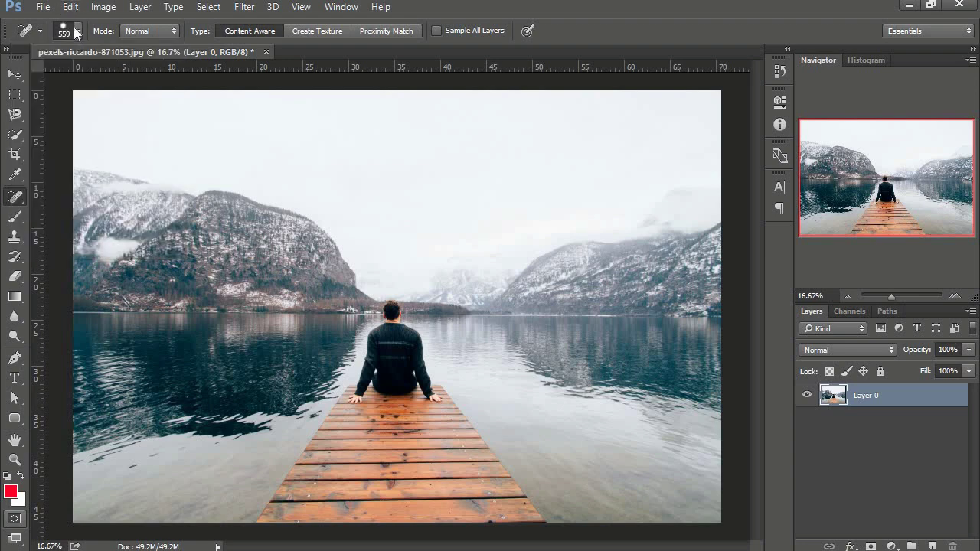
pyautogui.click(160, 33)
pyautogui.click(831, 352)
# Spot-heal the dark reflection left of the pier, then repaint it with a 367 px brush.
pyautogui.moveTo(174, 431); pyautogui.dragTo(218, 431)
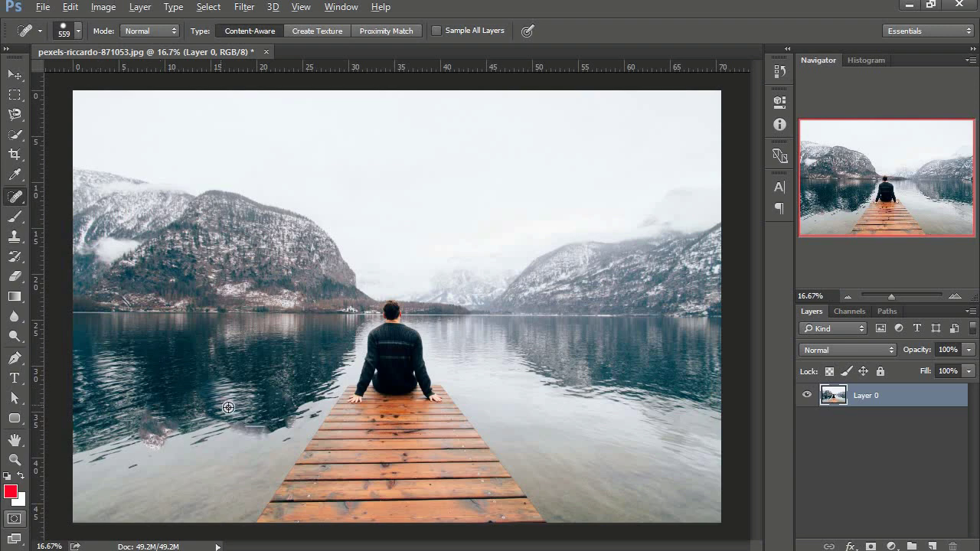
pyautogui.moveTo(269, 401); pyautogui.dragTo(247, 437)
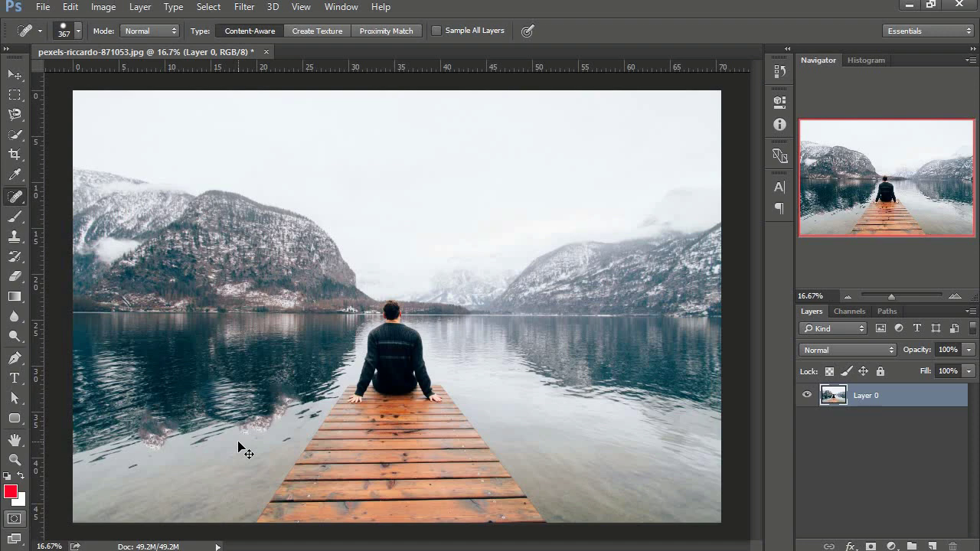
# Undo the left-water heal, then try Create Texture healing right of the man and undo it.
pyautogui.hotkey('ctrl', 'z')
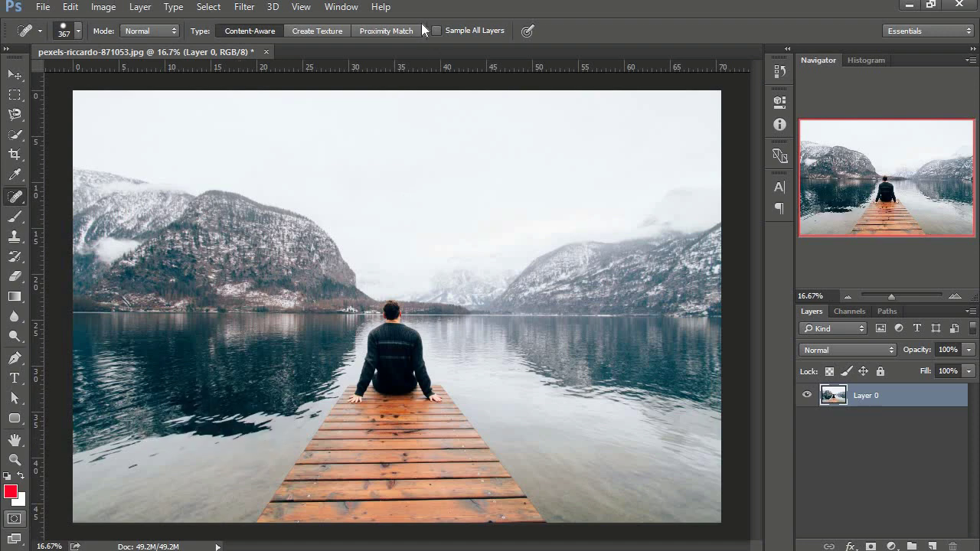
pyautogui.click(323, 30)
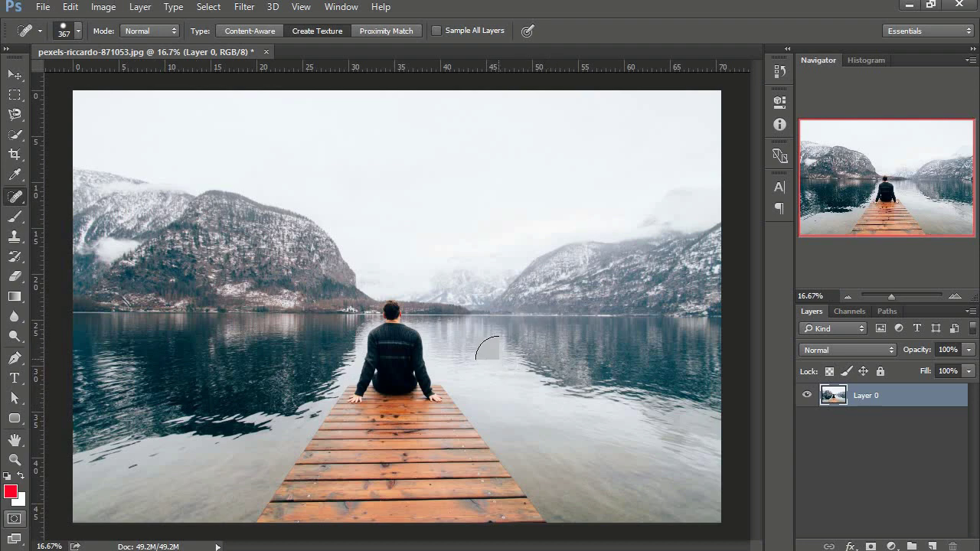
pyautogui.moveTo(499, 358); pyautogui.dragTo(628, 433)
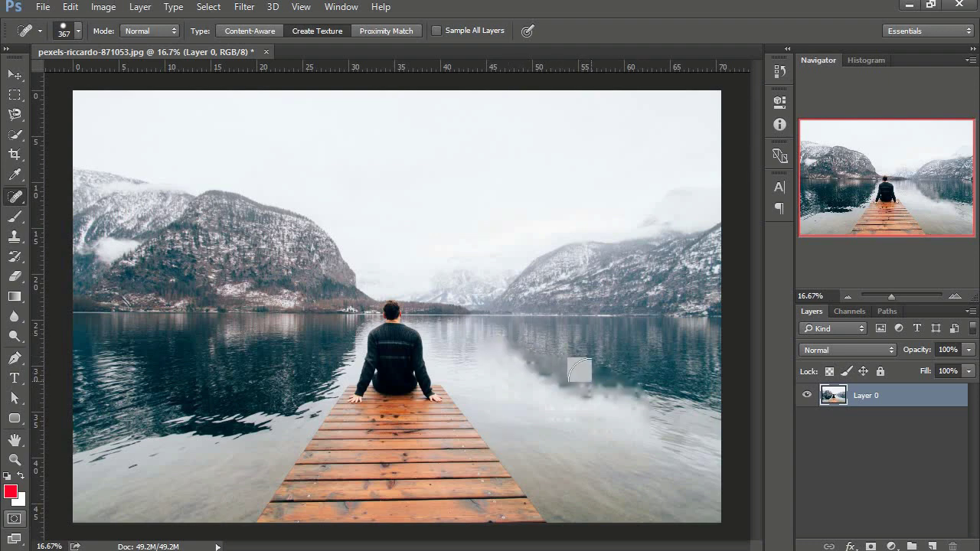
pyautogui.hotkey('ctrl', 'z')
# Try Proximity Match spot healing on the streak of water right of the man, then revert it.
pyautogui.click(404, 31)
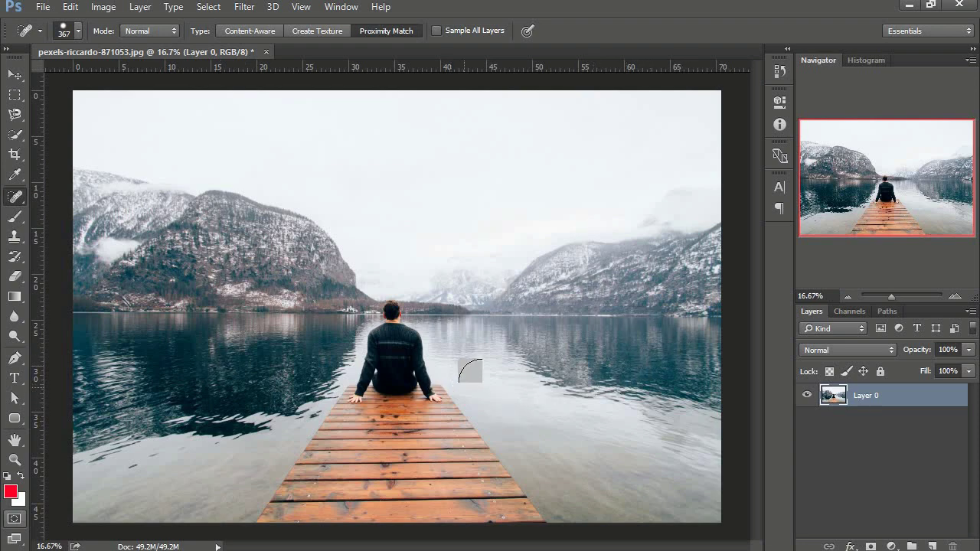
pyautogui.moveTo(505, 365); pyautogui.dragTo(645, 448)
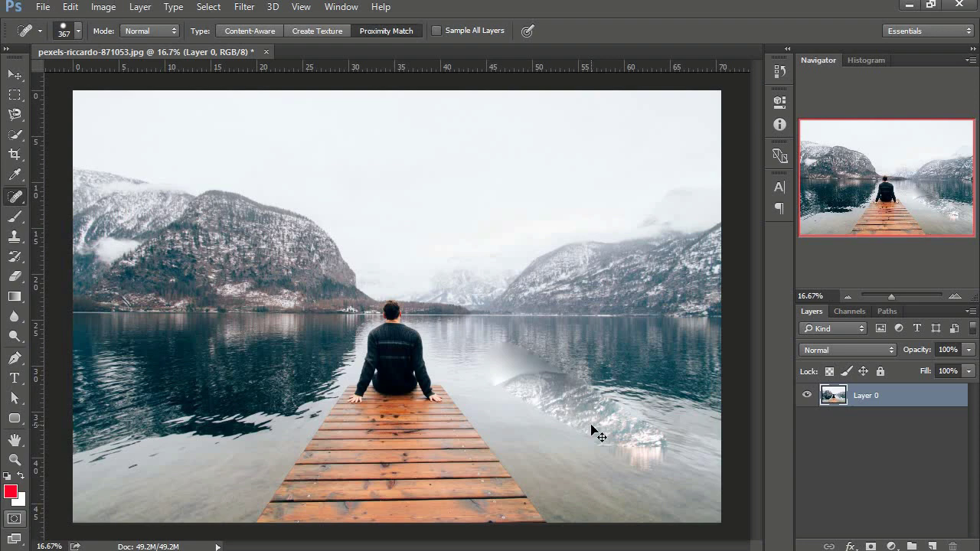
pyautogui.hotkey('ctrl', 'z')
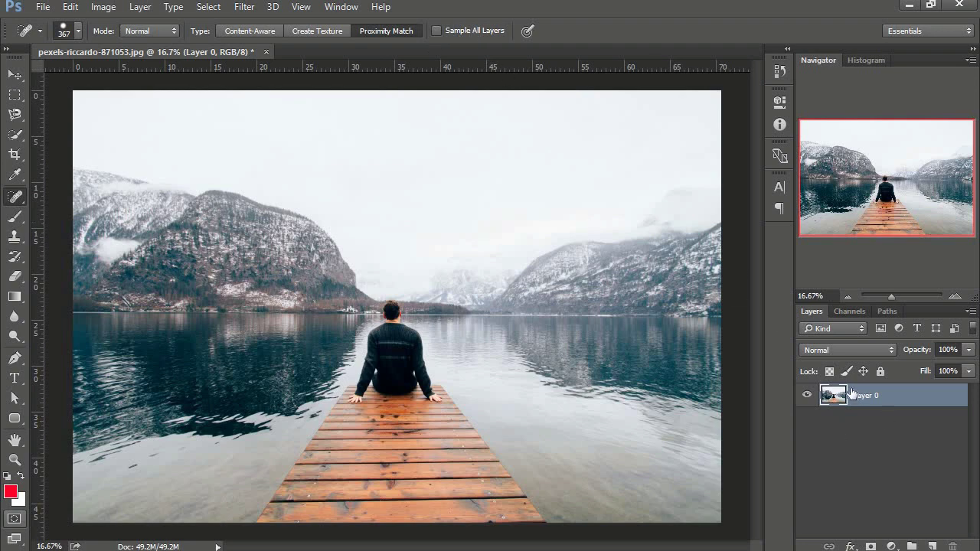
# Heal the left water onto a new empty layer with Sample All Layers and Content-Aware.
pyautogui.click(931, 546)
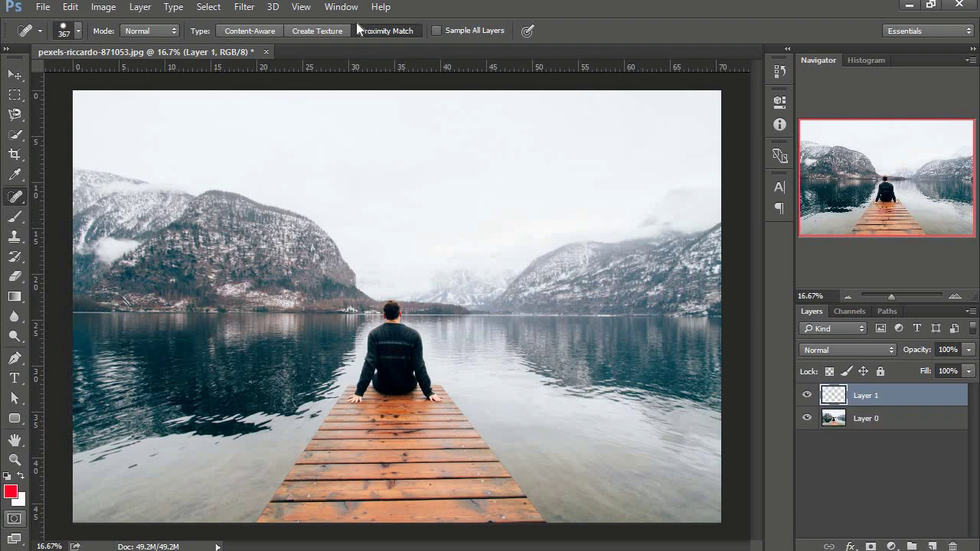
pyautogui.click(469, 32)
pyautogui.click(244, 29)
pyautogui.moveTo(232, 396); pyautogui.dragTo(170, 421)
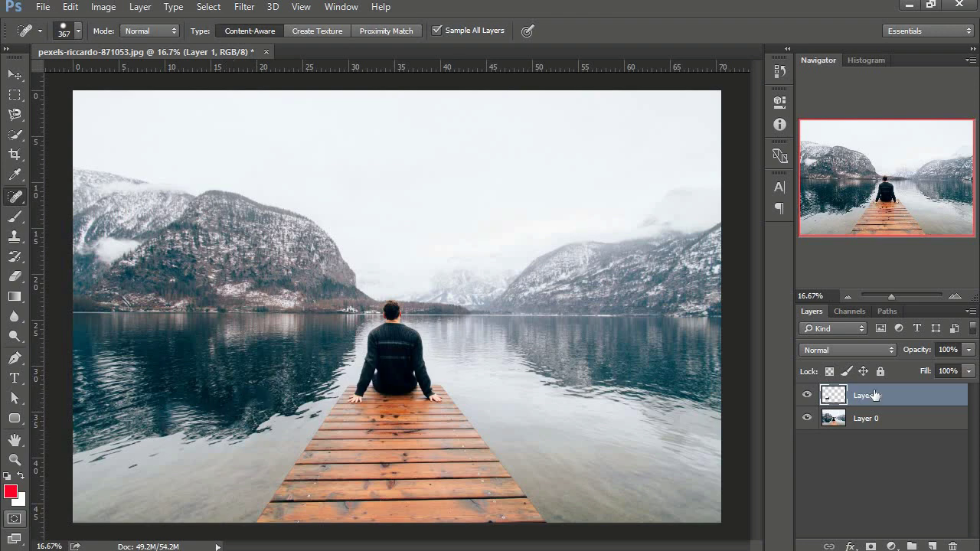
# Compare the heal by toggling layer visibility, then delete the healed layer.
pyautogui.click(807, 417)
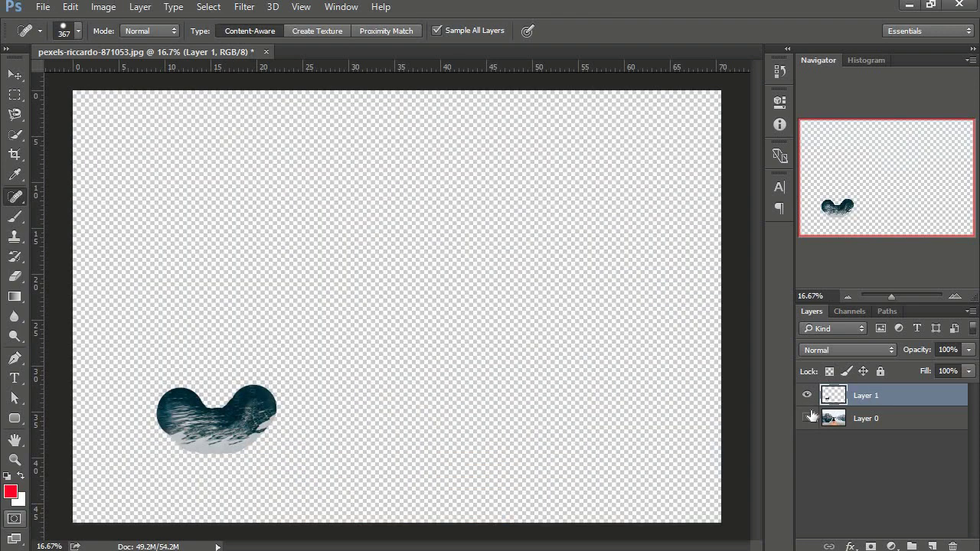
pyautogui.click(807, 417)
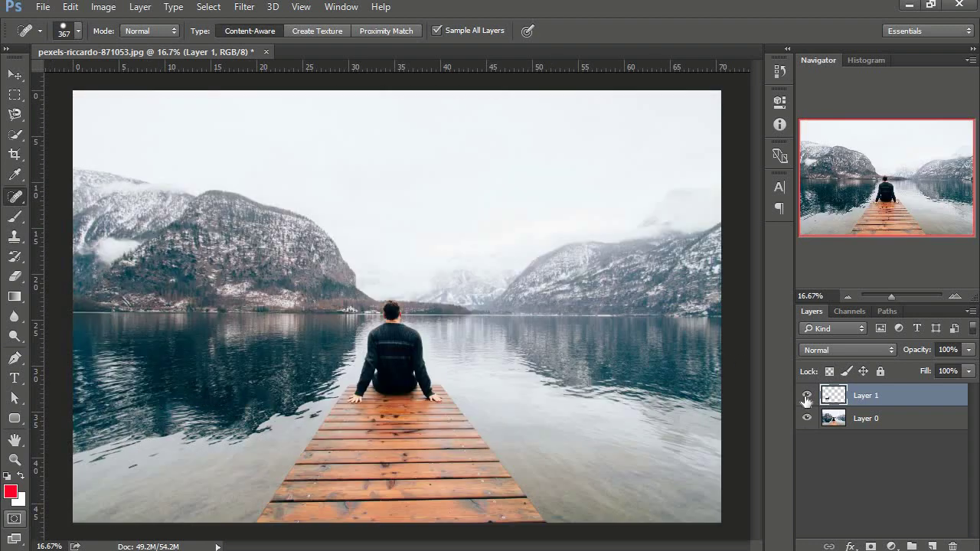
pyautogui.click(806, 396)
pyautogui.click(805, 396)
pyautogui.press('Delete')
# Switch to the Healing Brush Tool, enlarge the brush, and try painting without a source point.
pyautogui.rightClick(15, 197)
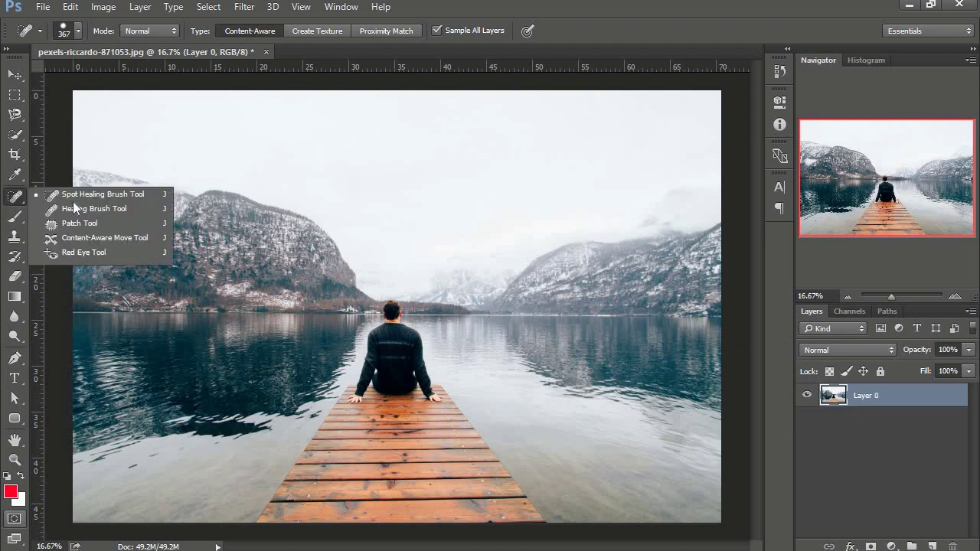
pyautogui.click(84, 208)
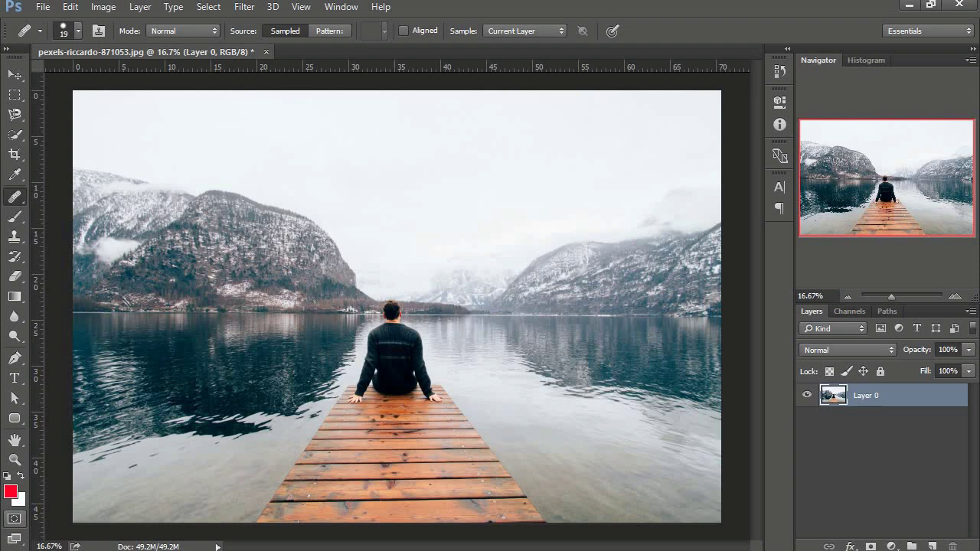
pyautogui.moveTo(655, 467)
pyautogui.mouseDown()
pyautogui.moveTo(677, 474)
pyautogui.moveTo(635, 466)
pyautogui.mouseUp()
pyautogui.click(572, 414)
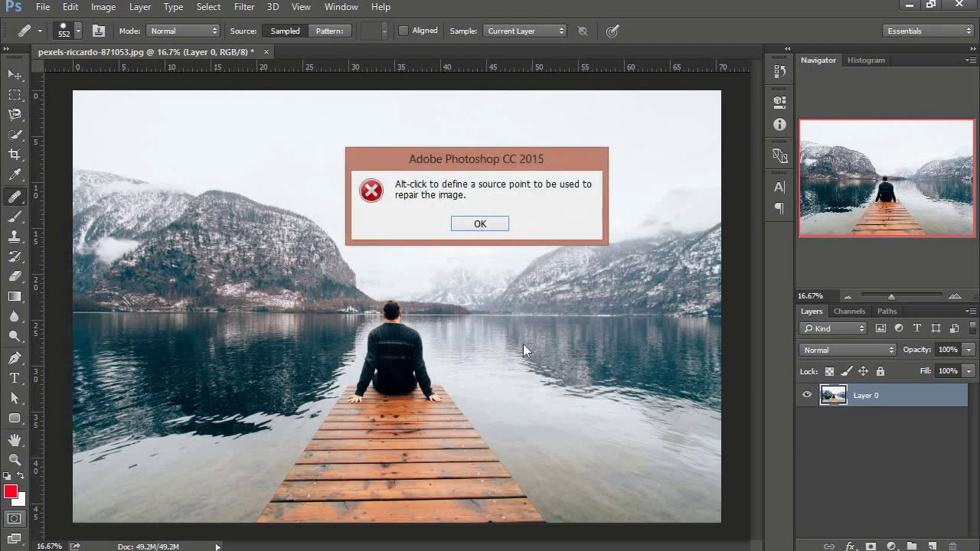
# Paint sampled reflection into the lower-right and lower-left water with a ~384 px healing brush.
pyautogui.click(492, 223)
pyautogui.moveTo(503, 388); pyautogui.dragTo(490, 404)
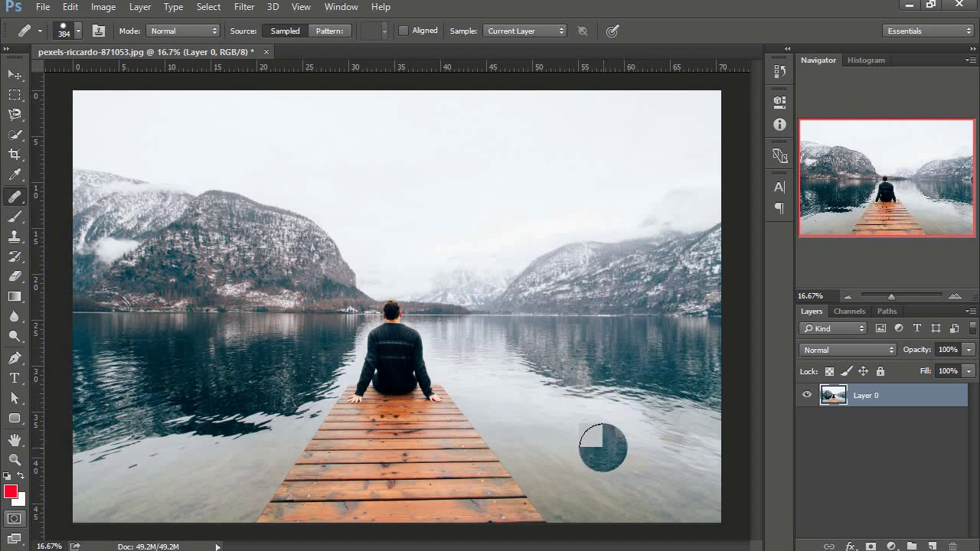
pyautogui.moveTo(569, 429)
pyautogui.mouseDown()
pyautogui.moveTo(634, 497)
pyautogui.moveTo(650, 475)
pyautogui.mouseUp()
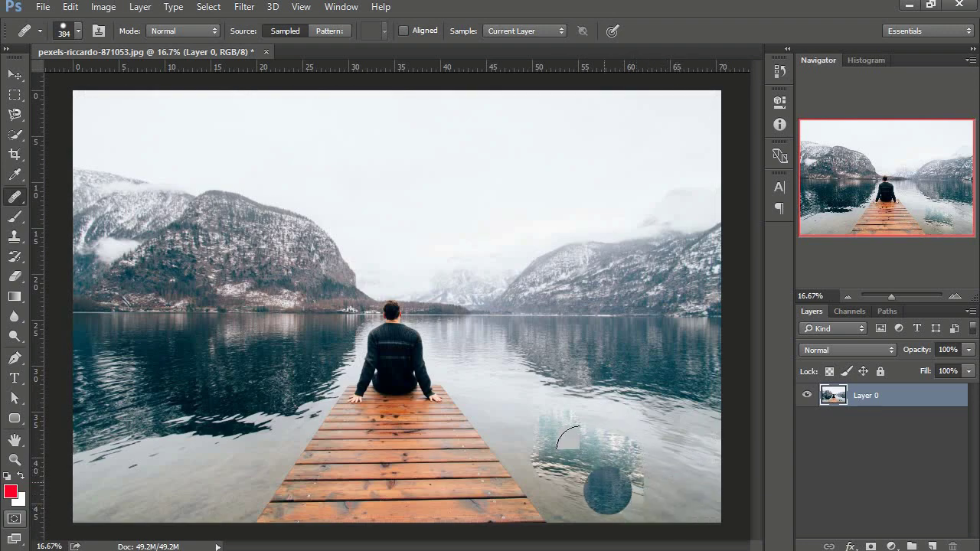
pyautogui.moveTo(606, 487); pyautogui.dragTo(558, 449)
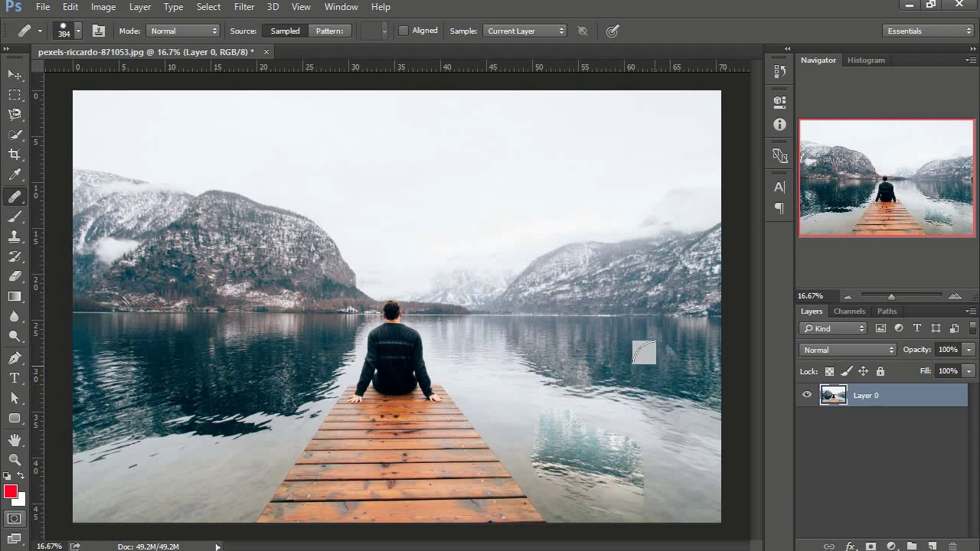
pyautogui.moveTo(602, 470); pyautogui.dragTo(573, 452)
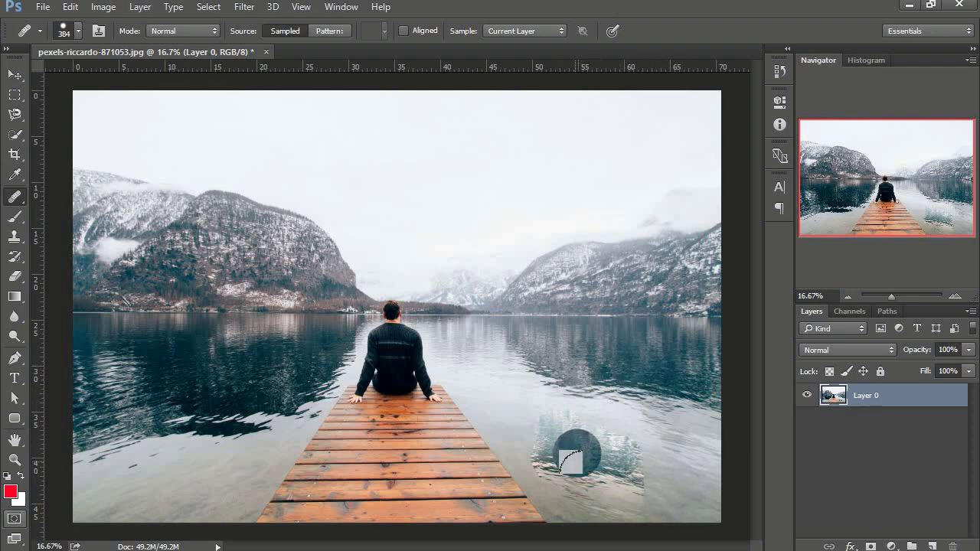
pyautogui.moveTo(656, 458); pyautogui.dragTo(594, 469)
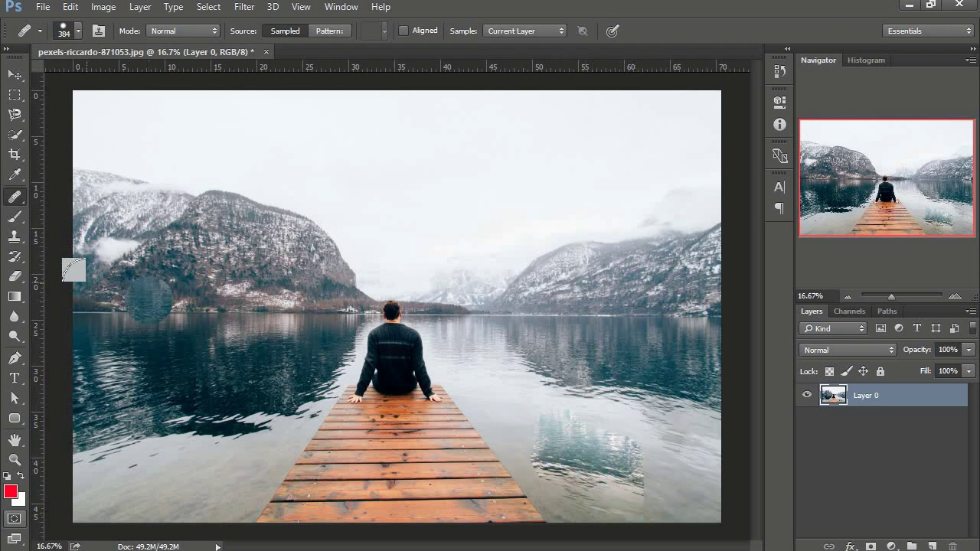
pyautogui.keyDown('alt'); pyautogui.click(223, 355); pyautogui.keyUp('alt')
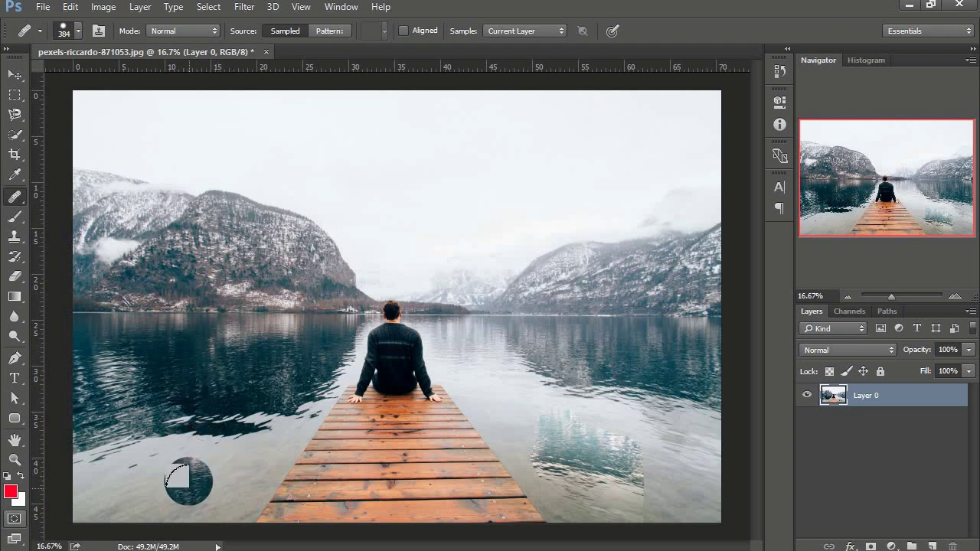
pyautogui.moveTo(187, 473); pyautogui.dragTo(228, 484)
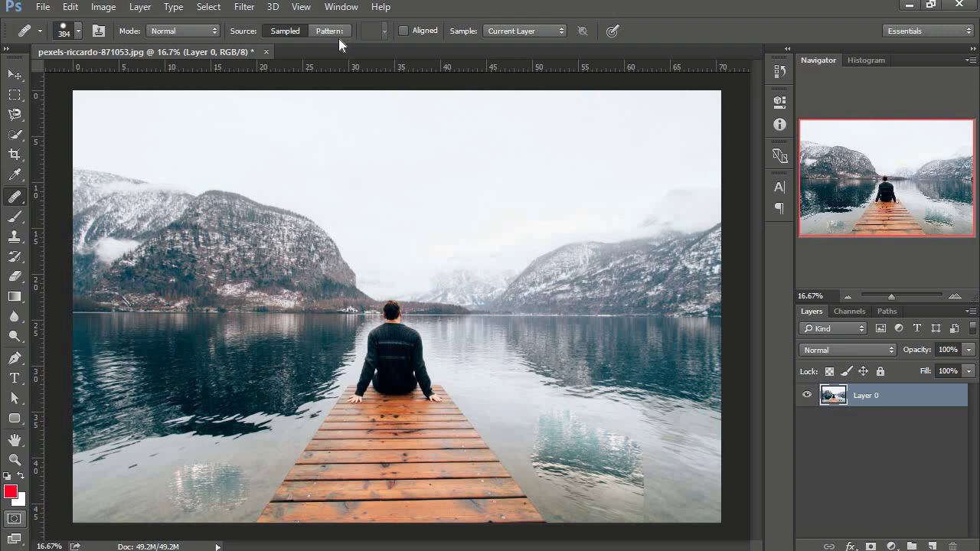
# Undo the cloned water patches and remove the stray empty layer.
pyautogui.hotkey('ctrl', 'alt', 'z')
pyautogui.hotkey('ctrl', 'alt', 'z')
pyautogui.hotkey('ctrl', 'shift', 'alt', 'n')
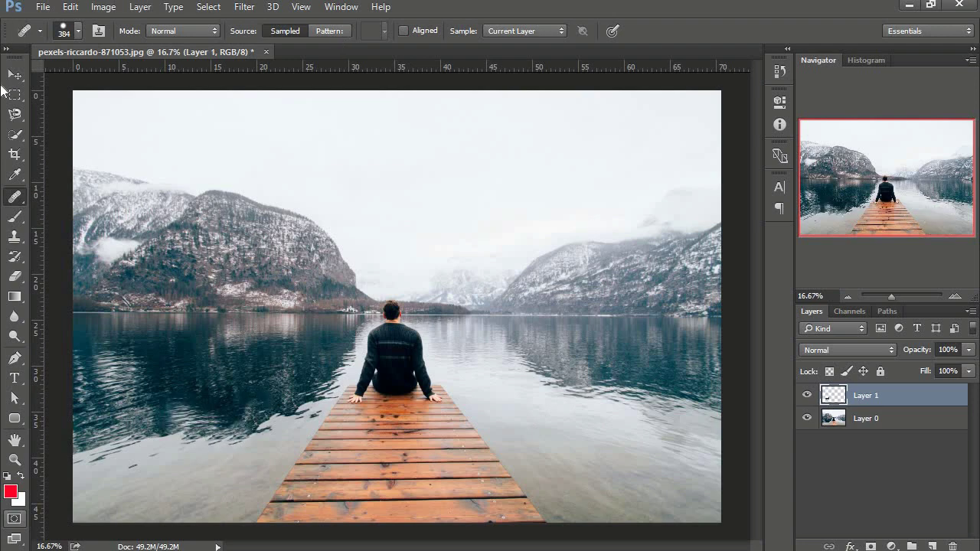
pyautogui.hotkey('ctrl', 'z')
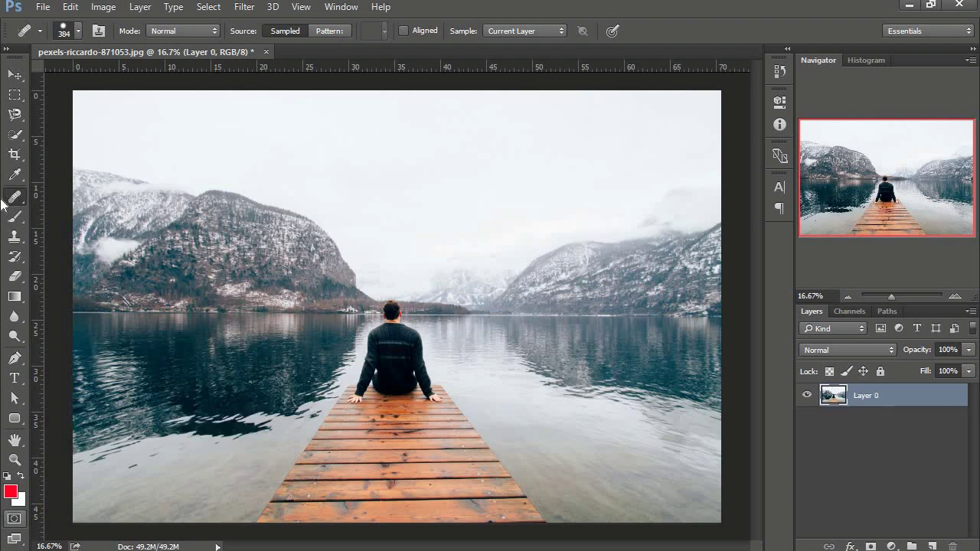
# Use the Patch Tool to fill an outlined area of lower-left water with lighter water.
pyautogui.rightClick(14, 198)
pyautogui.click(94, 227)
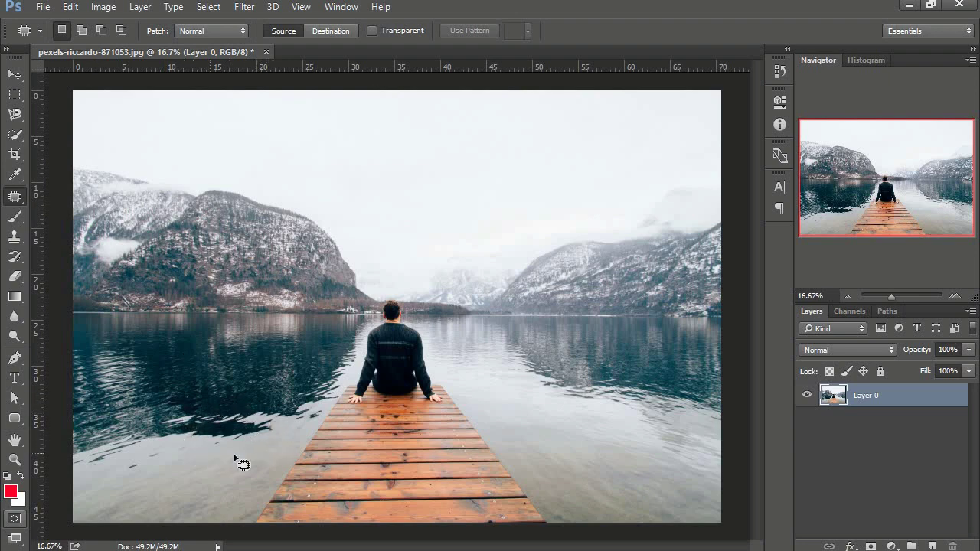
pyautogui.moveTo(259, 458)
pyautogui.mouseDown()
pyautogui.moveTo(272, 412)
pyautogui.moveTo(263, 463)
pyautogui.mouseUp()
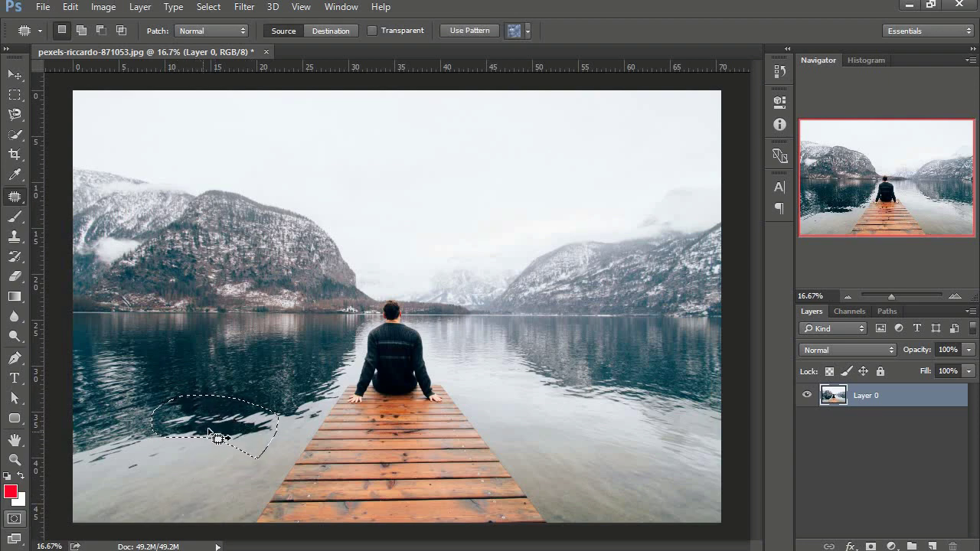
pyautogui.moveTo(204, 451); pyautogui.dragTo(190, 499)
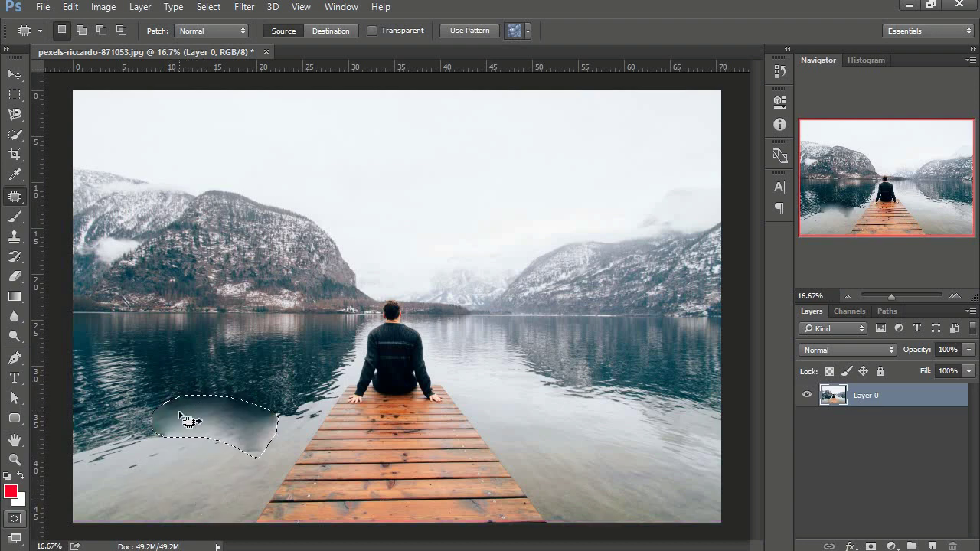
pyautogui.click(132, 390)
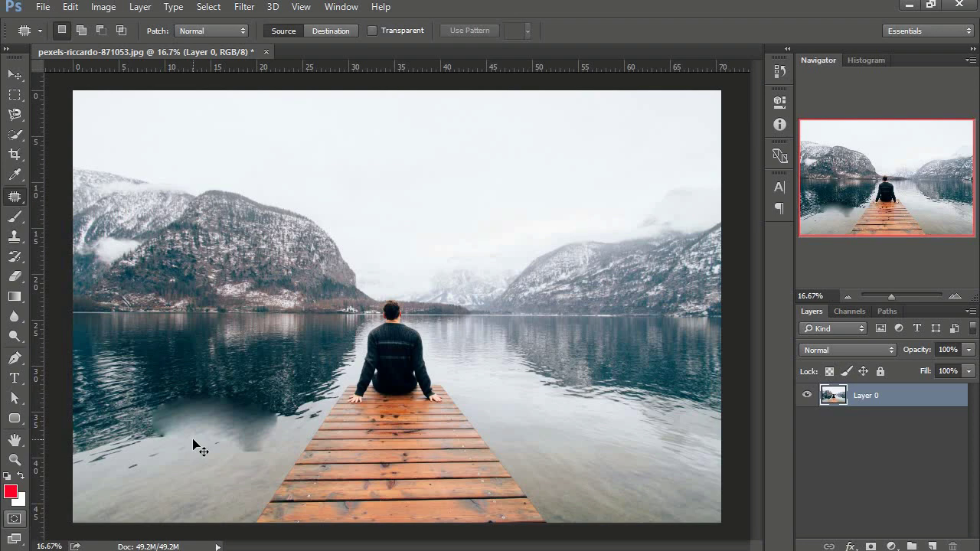
# Patch the outlined water again, then undo it and clear the selection.
pyautogui.moveTo(192, 444); pyautogui.dragTo(163, 433)
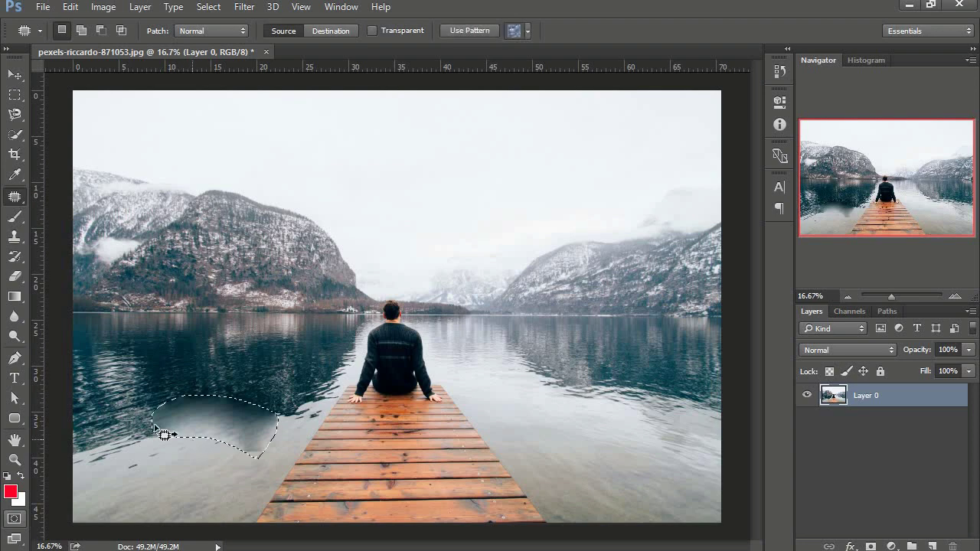
pyautogui.press('alt')
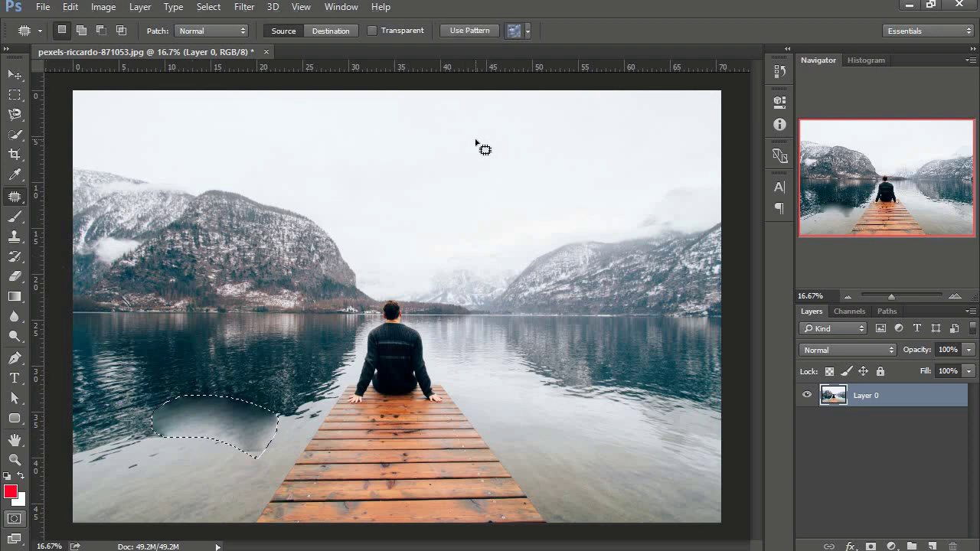
pyautogui.hotkey('ctrl', 'z')
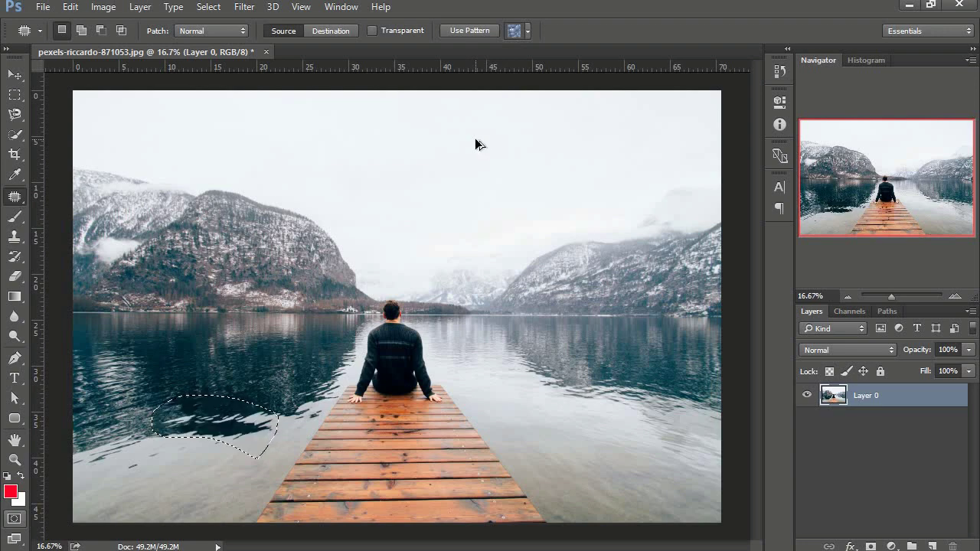
pyautogui.hotkey('ctrl', 'd')
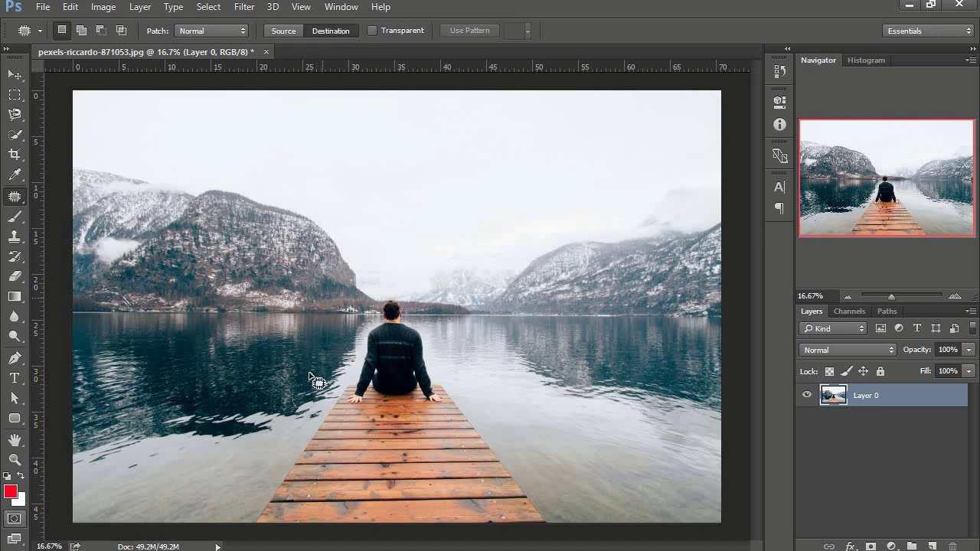
pyautogui.moveTo(251, 459)
pyautogui.mouseDown()
pyautogui.moveTo(186, 460)
pyautogui.moveTo(198, 509)
pyautogui.moveTo(254, 457)
pyautogui.mouseUp()
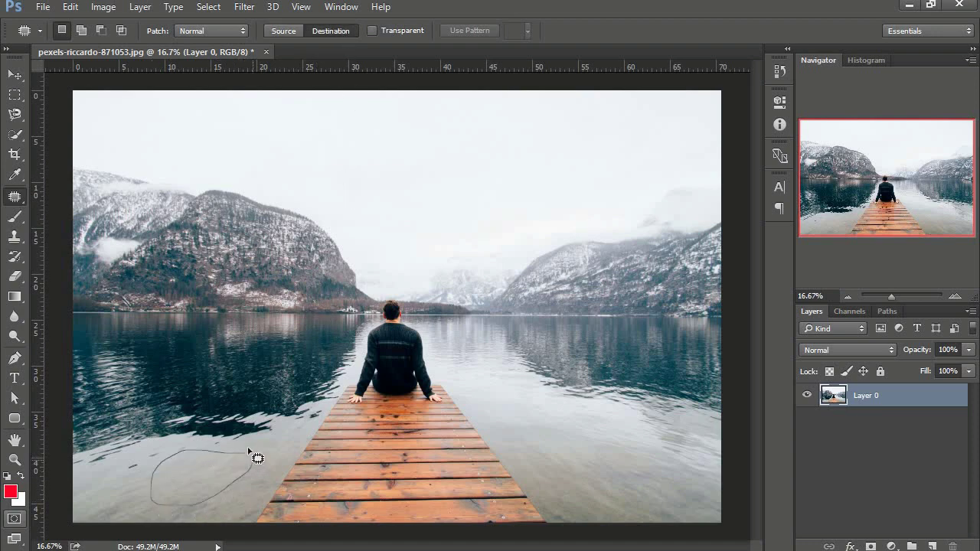
pyautogui.moveTo(191, 496); pyautogui.dragTo(213, 440)
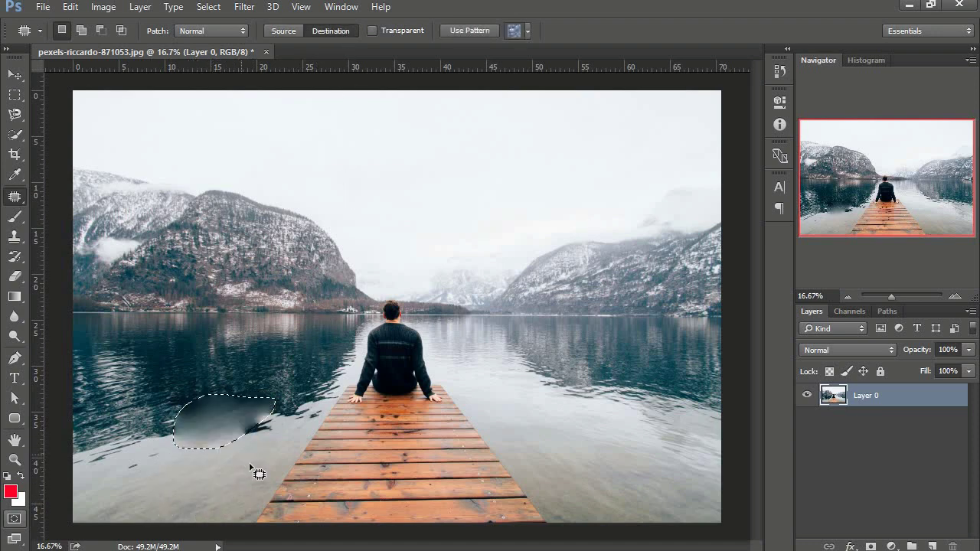
pyautogui.hotkey('ctrl', 'd')
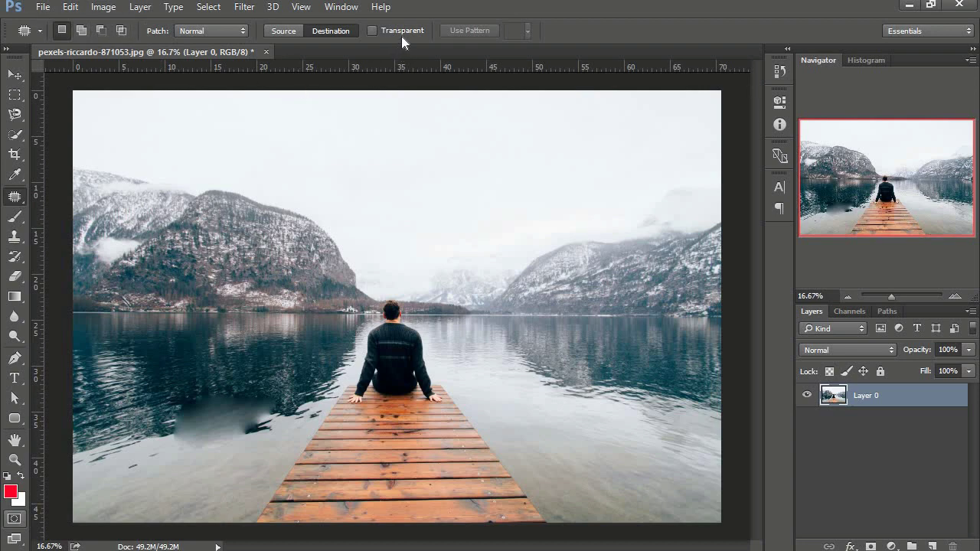
pyautogui.hotkey('ctrl', 'shift', 'd')
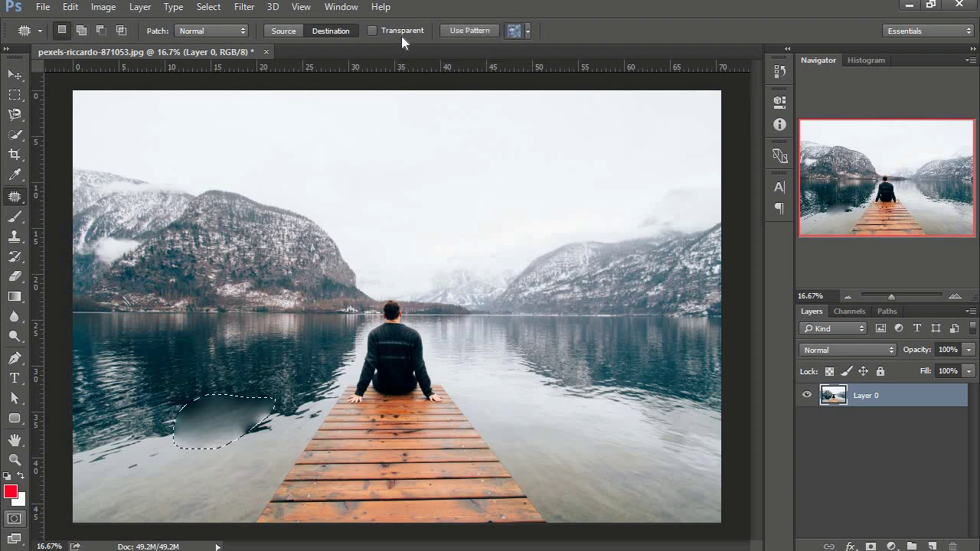
pyautogui.hotkey('ctrl', 'alt', 'z')
pyautogui.hotkey('ctrl', 'd')
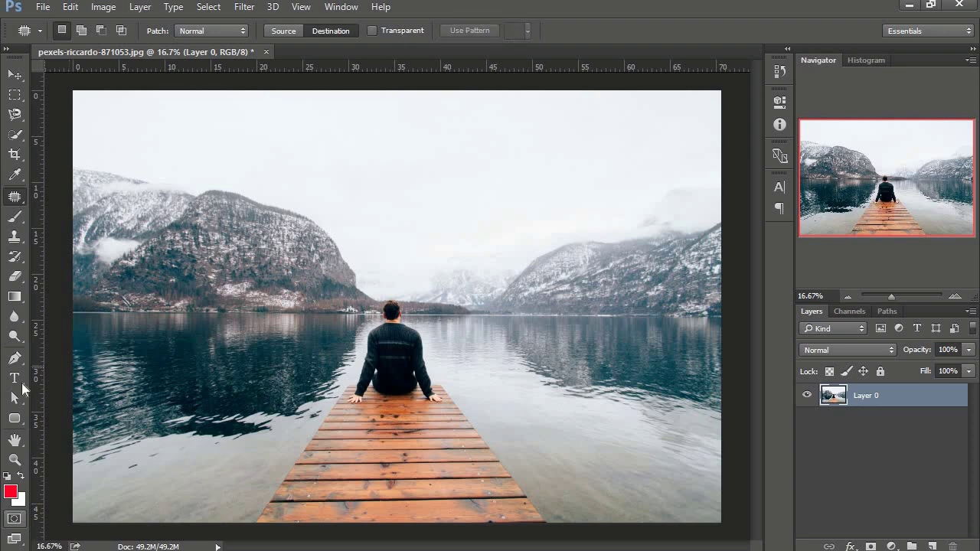
# Content-Aware Move the lassoed dark reflection down into the lower-left water, commit, and deselect.
pyautogui.click(13, 218)
pyautogui.click(14, 197)
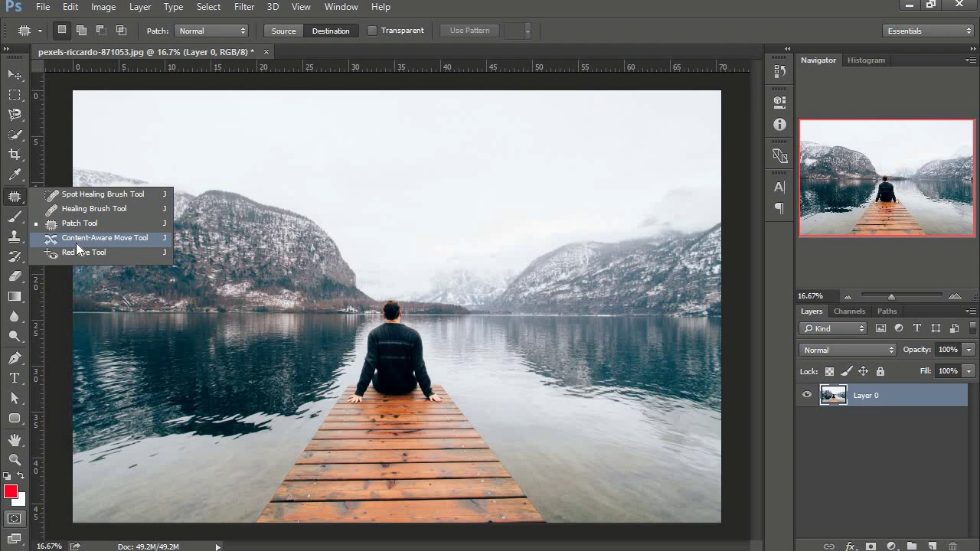
pyautogui.click(76, 242)
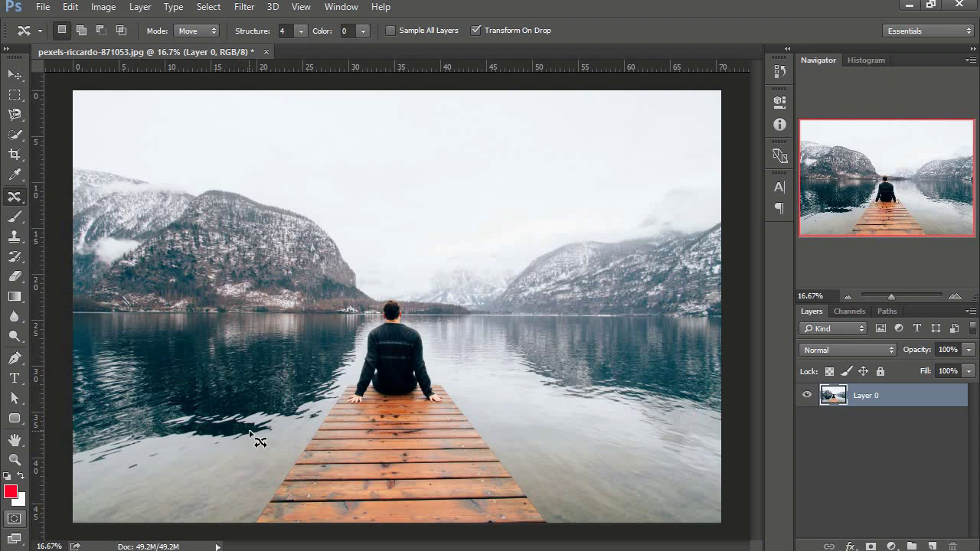
pyautogui.moveTo(271, 440)
pyautogui.mouseDown()
pyautogui.moveTo(176, 437)
pyautogui.moveTo(260, 449)
pyautogui.mouseUp()
pyautogui.moveTo(231, 429)
pyautogui.mouseDown()
pyautogui.moveTo(203, 479)
pyautogui.moveTo(204, 498)
pyautogui.mouseUp()
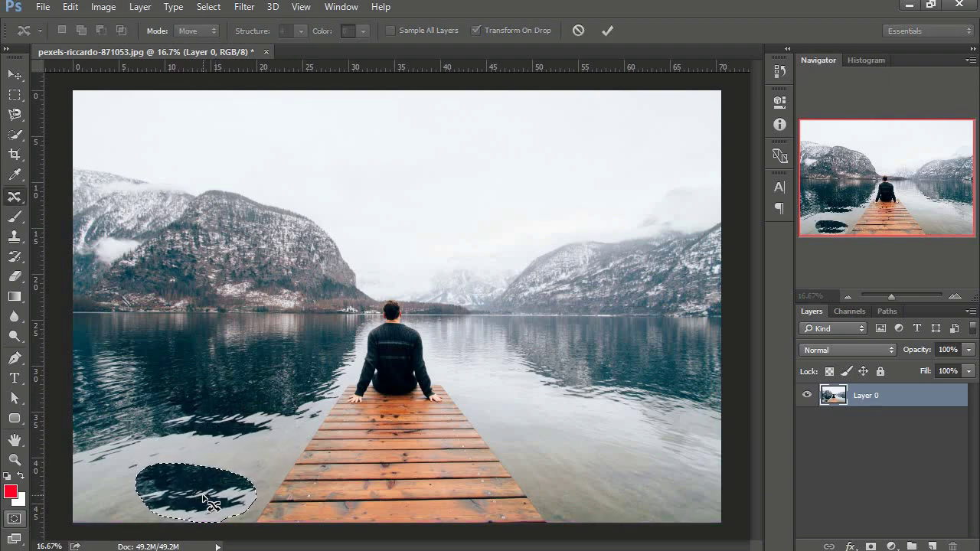
pyautogui.press('Return')
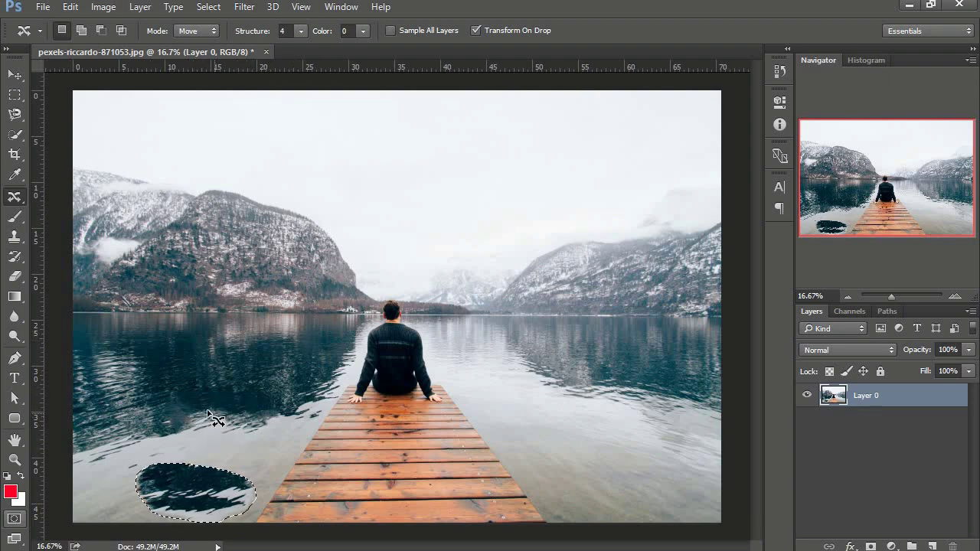
pyautogui.hotkey('ctrl', 'd')
# Select the Red Eye Tool from the healing tool group.
pyautogui.rightClick(14, 197)
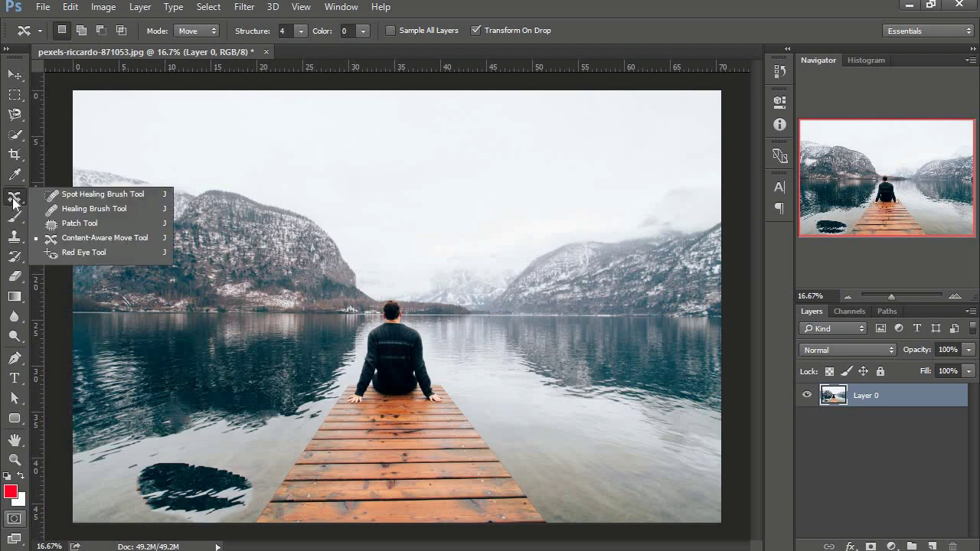
pyautogui.click(83, 257)
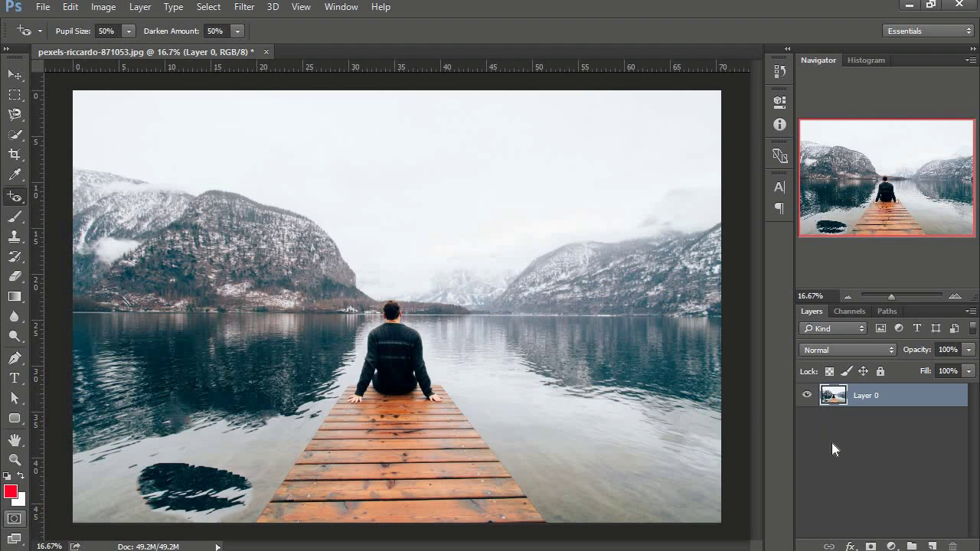
pyautogui.click(931, 546)
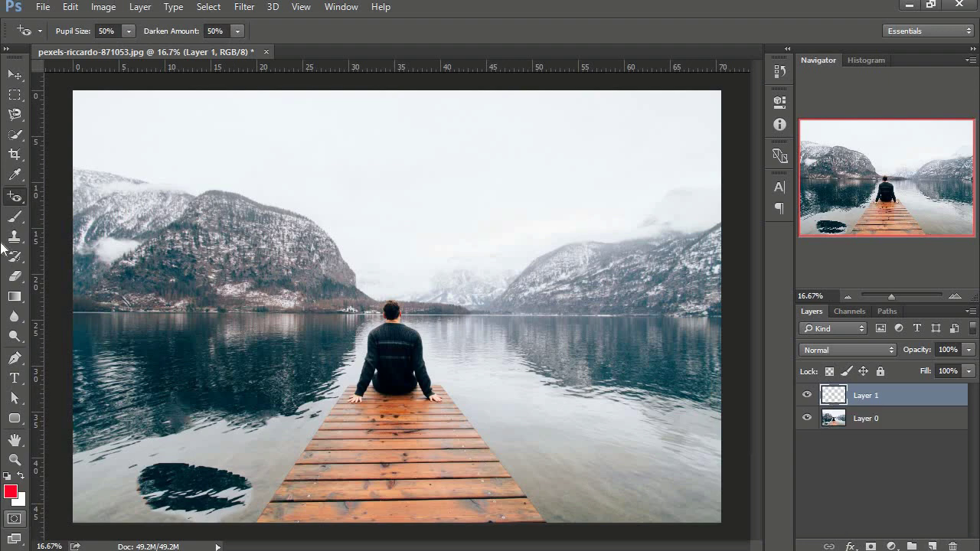
pyautogui.click(14, 217)
pyautogui.moveTo(237, 287); pyautogui.dragTo(264, 297)
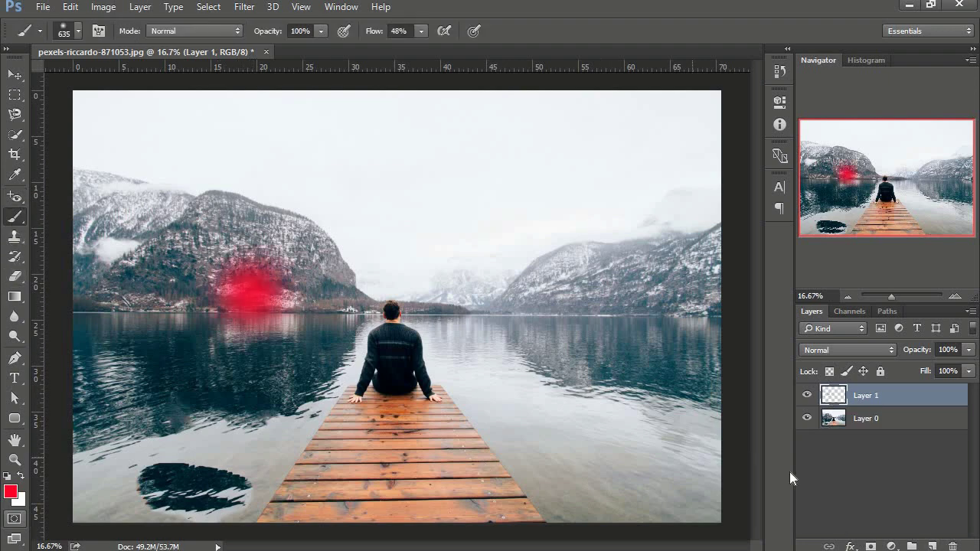
pyautogui.click(15, 196)
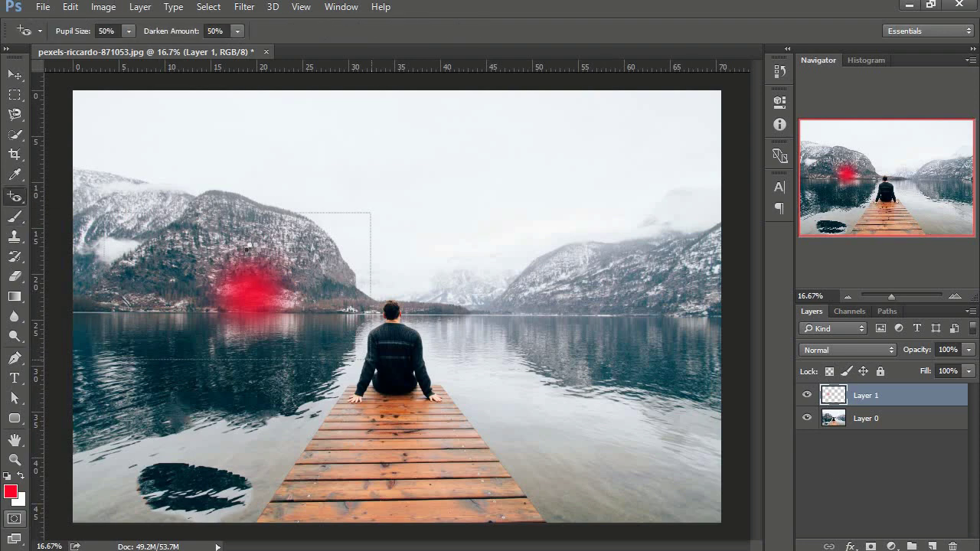
pyautogui.moveTo(237, 260); pyautogui.dragTo(306, 322)
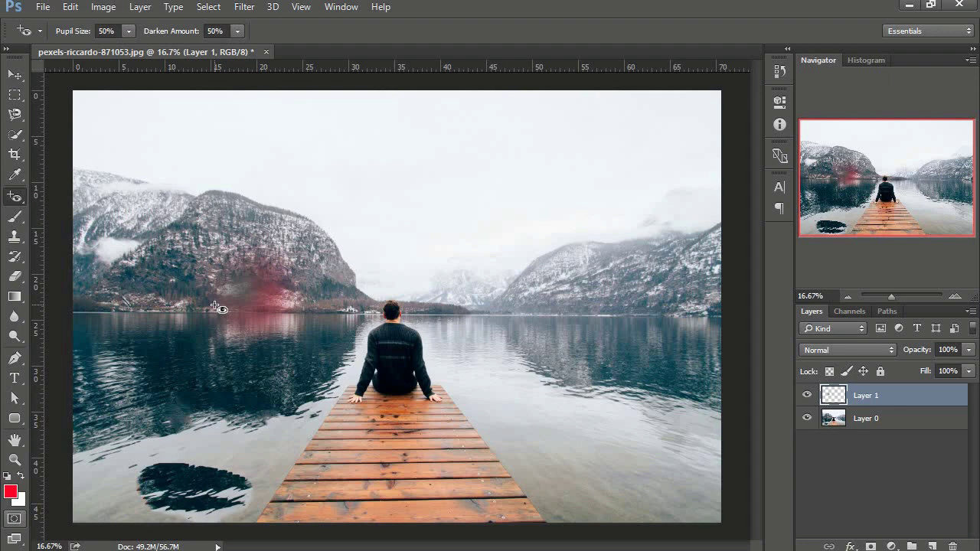
pyautogui.press('Delete')
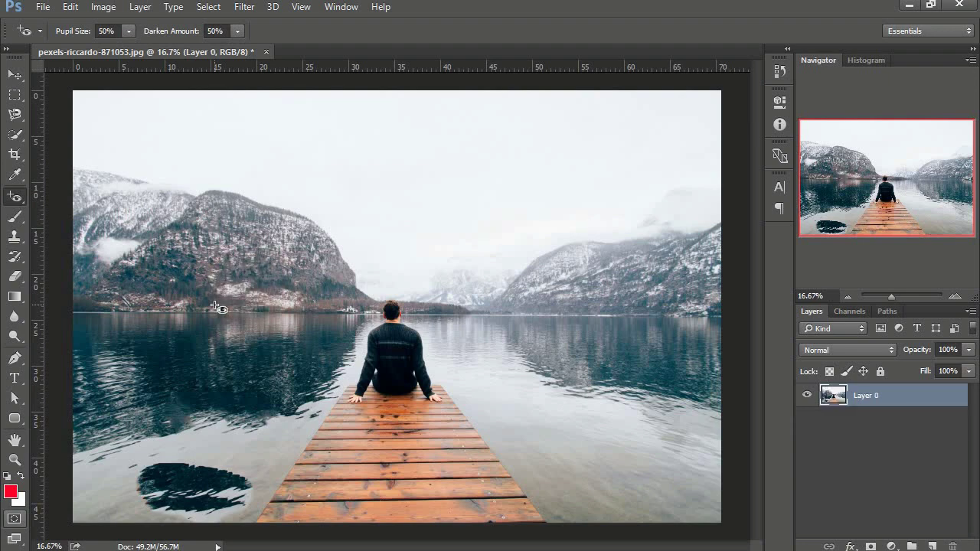